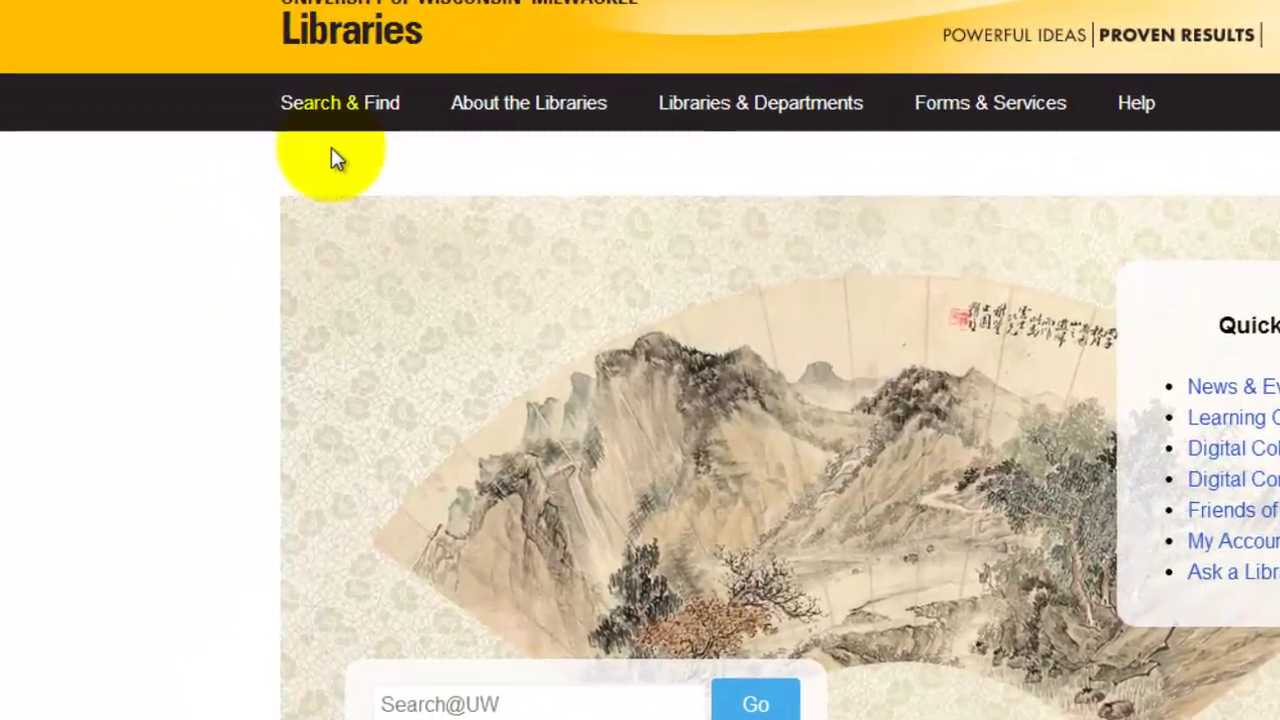
Open Business Source Premier from the Business list under Databases by Subject
left_click(347, 97)
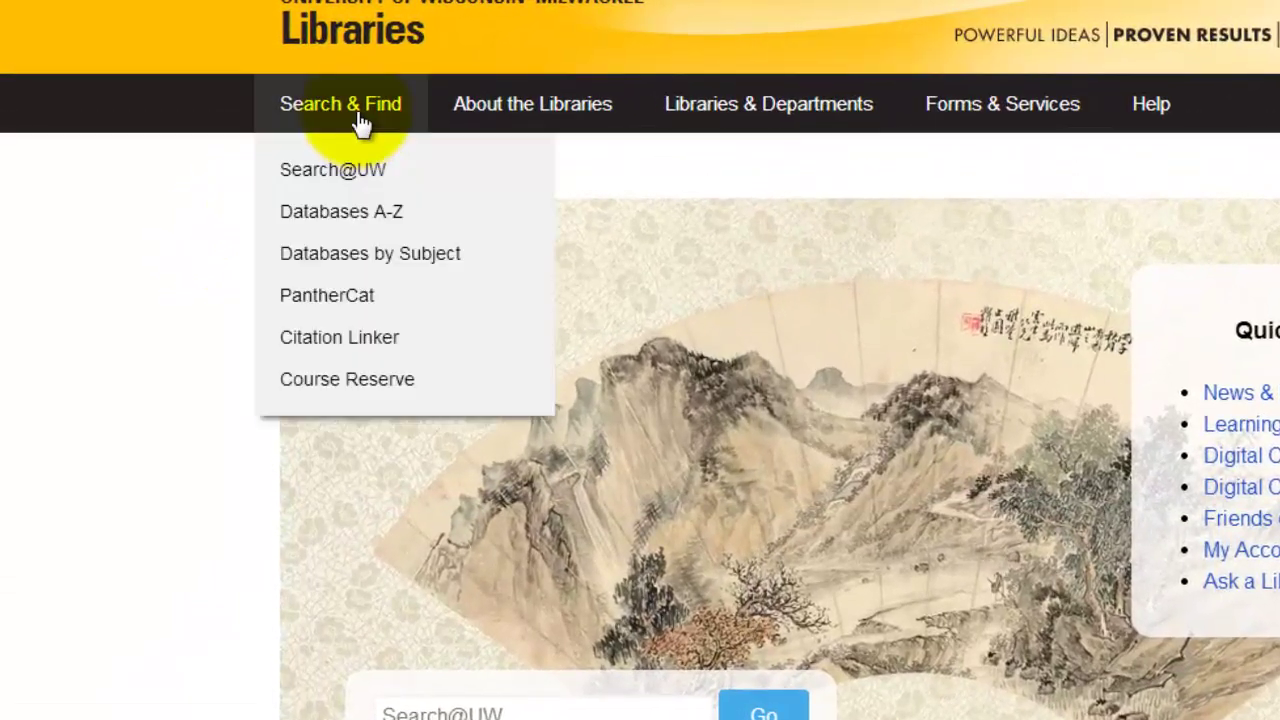
left_click(340, 255)
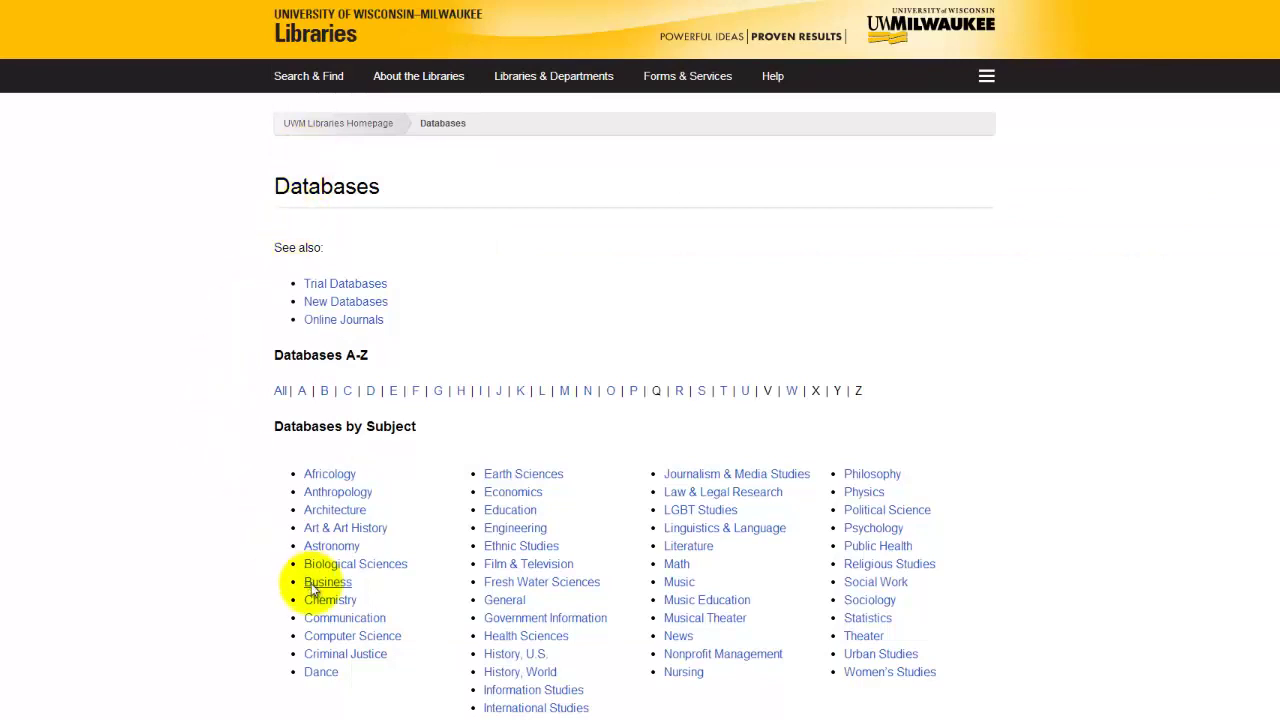
left_click(318, 582)
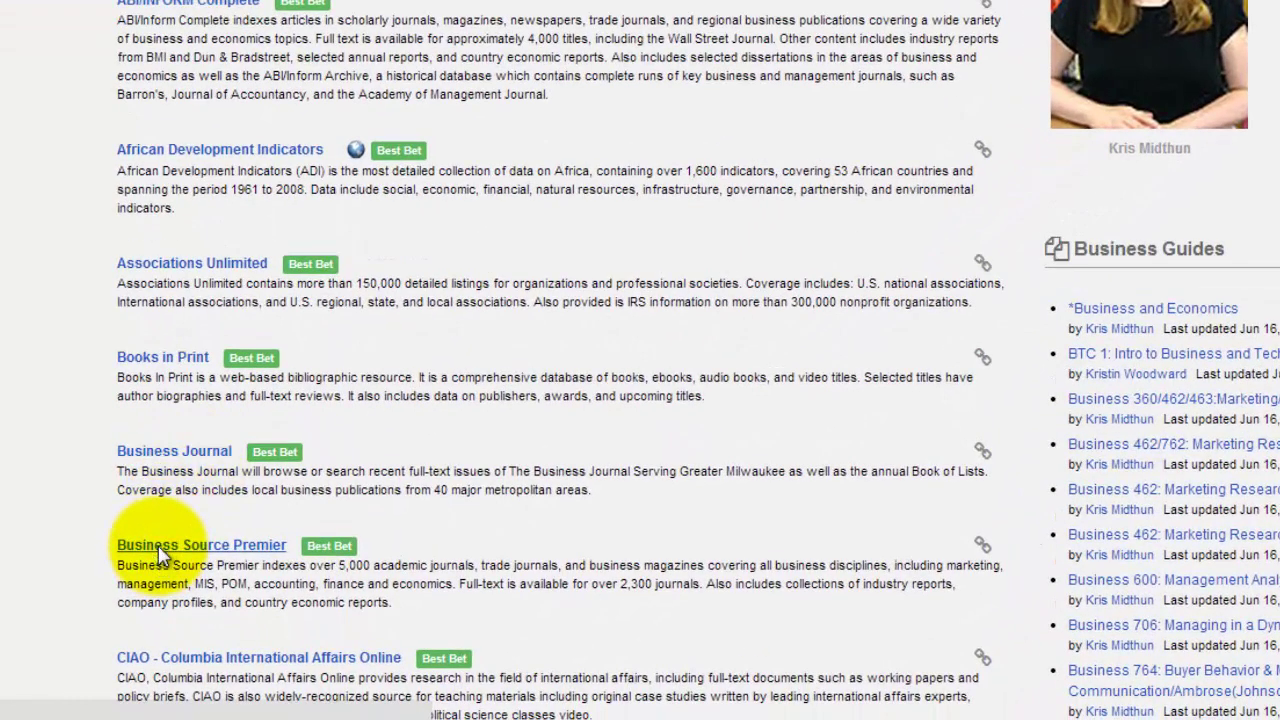
left_click(160, 548)
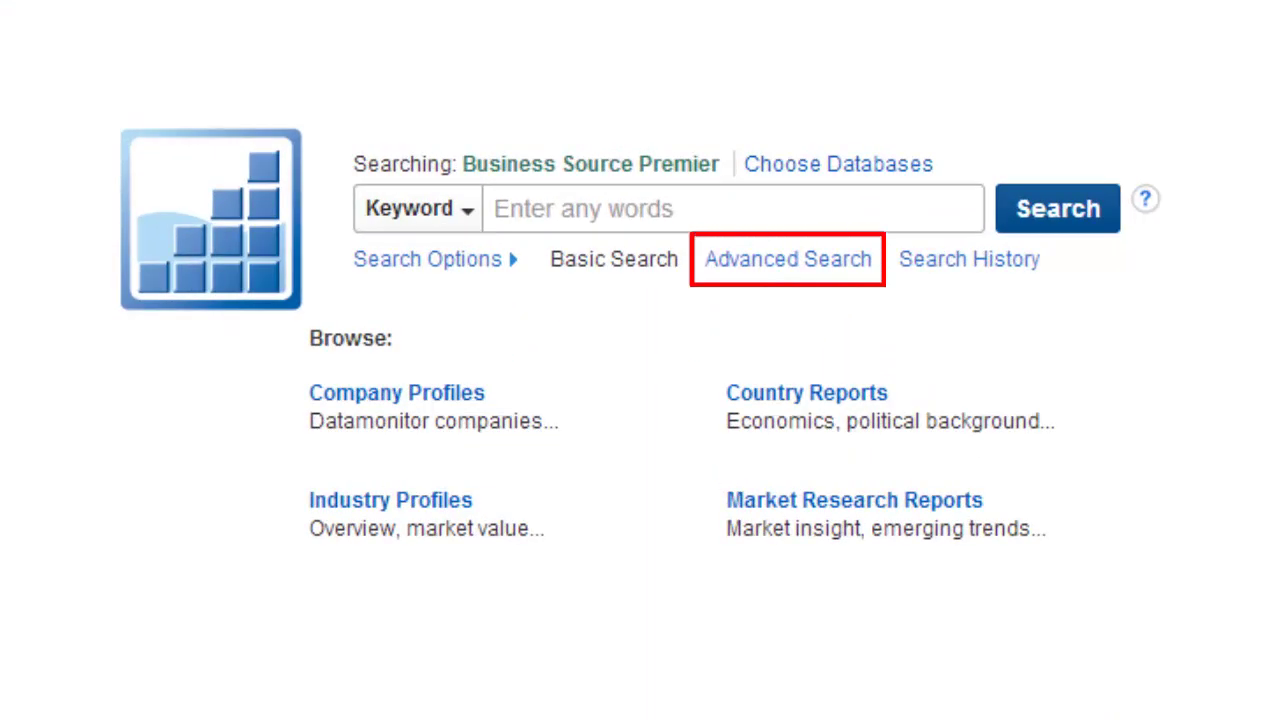
Run an advanced search for 'employers and health insurance and cost control', then return to the search options
left_click(765, 255)
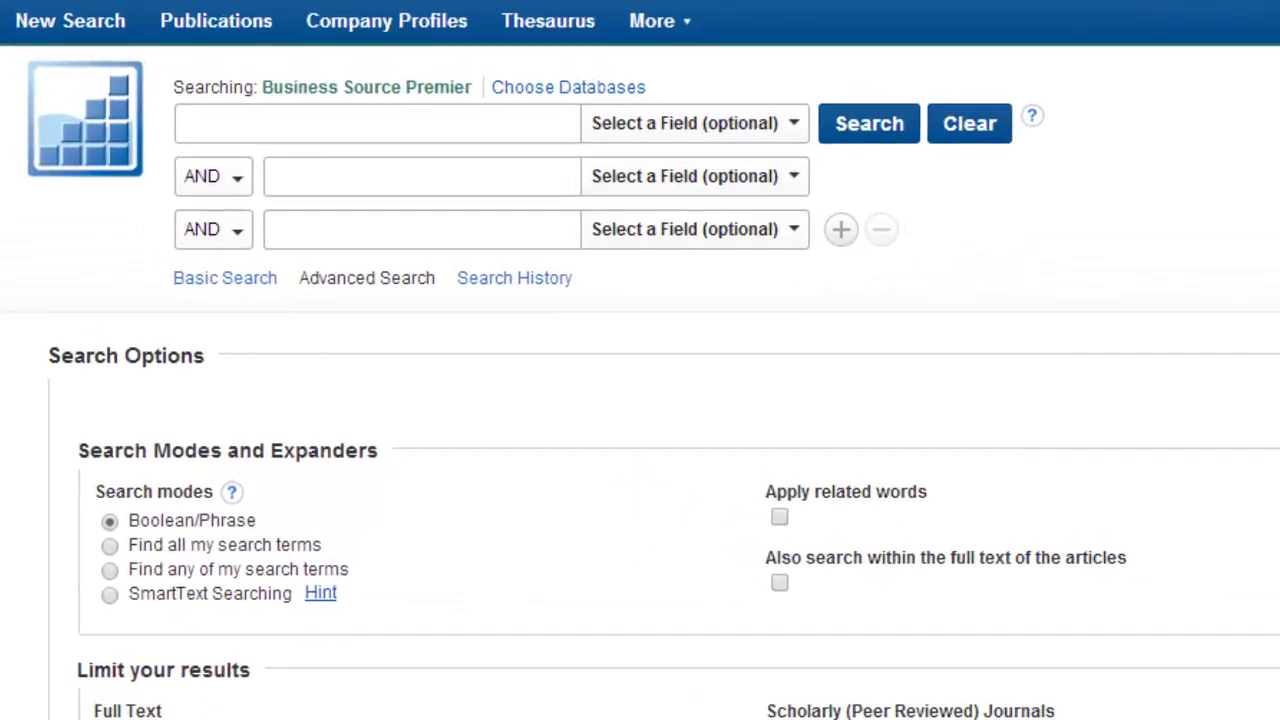
left_click(345, 141)
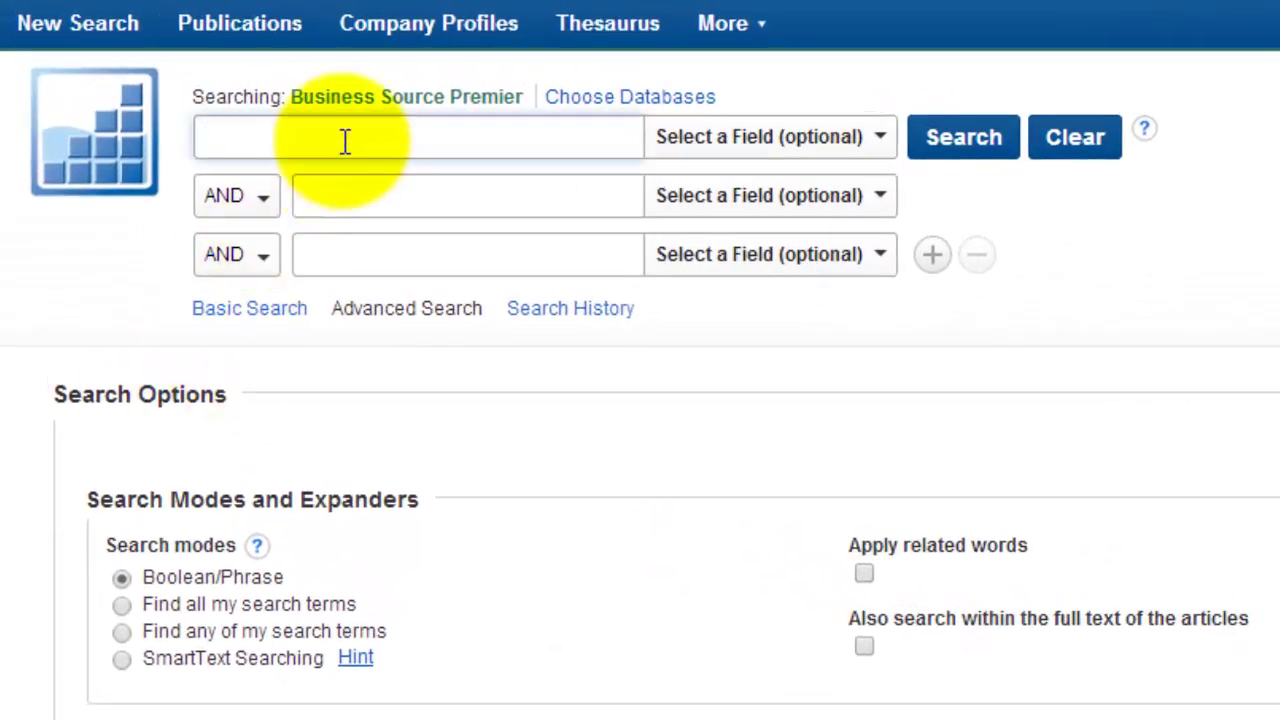
type("employers and hea")
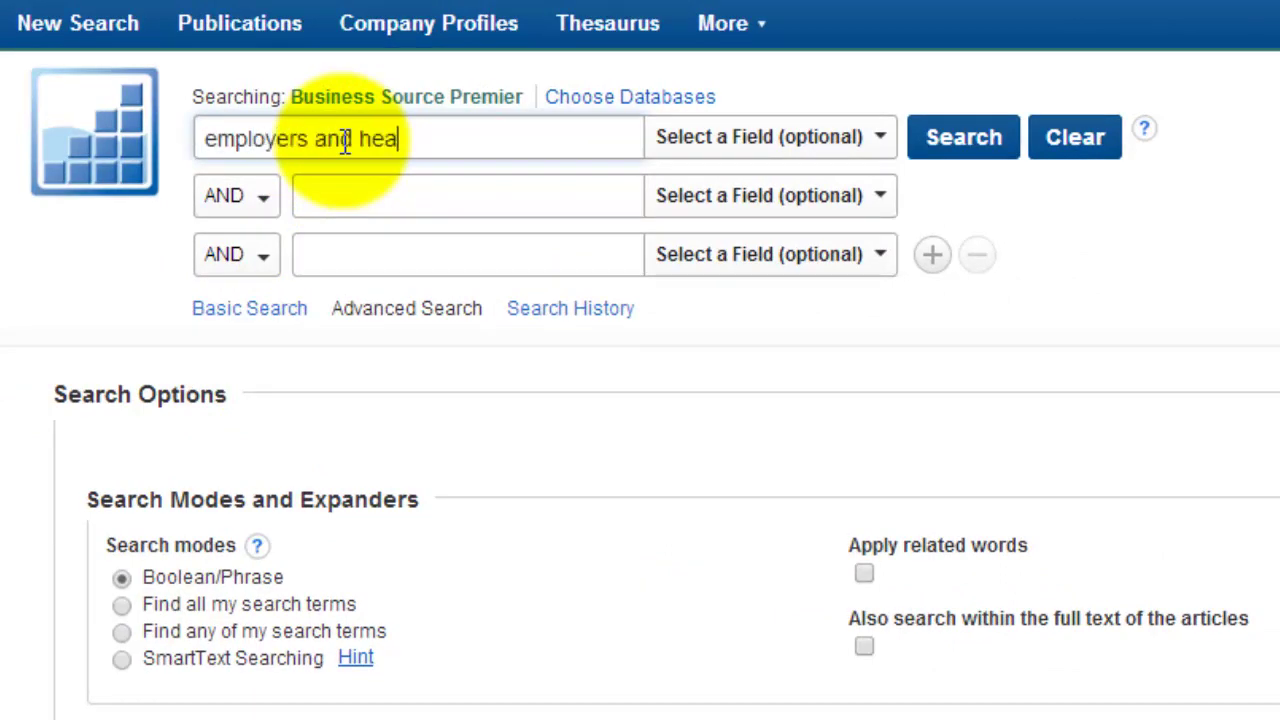
type("lth insurance ")
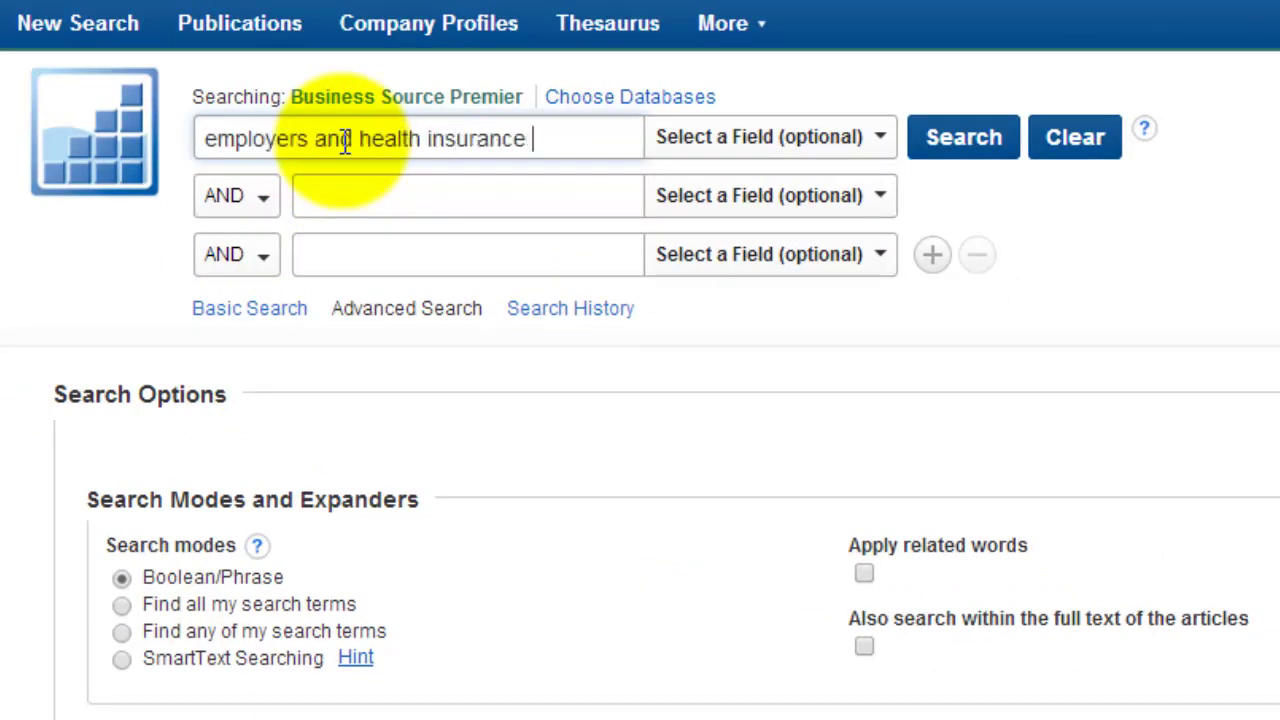
type("and cost cont")
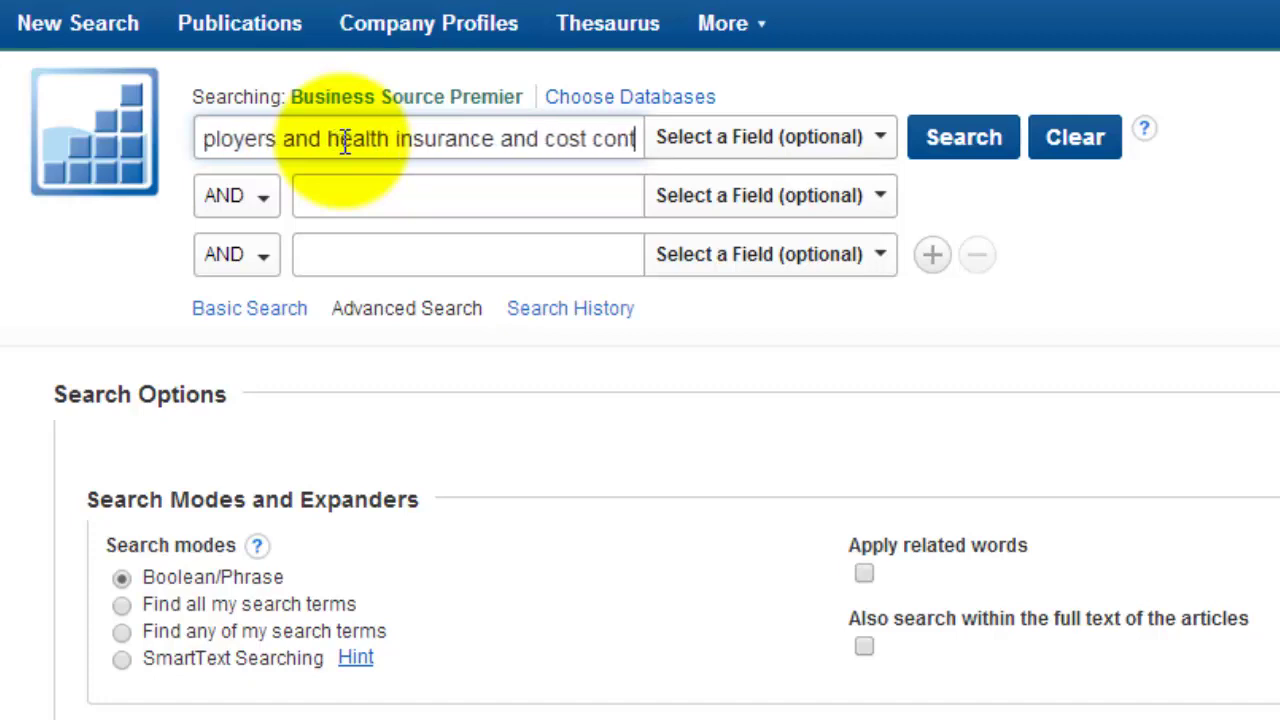
type("rol")
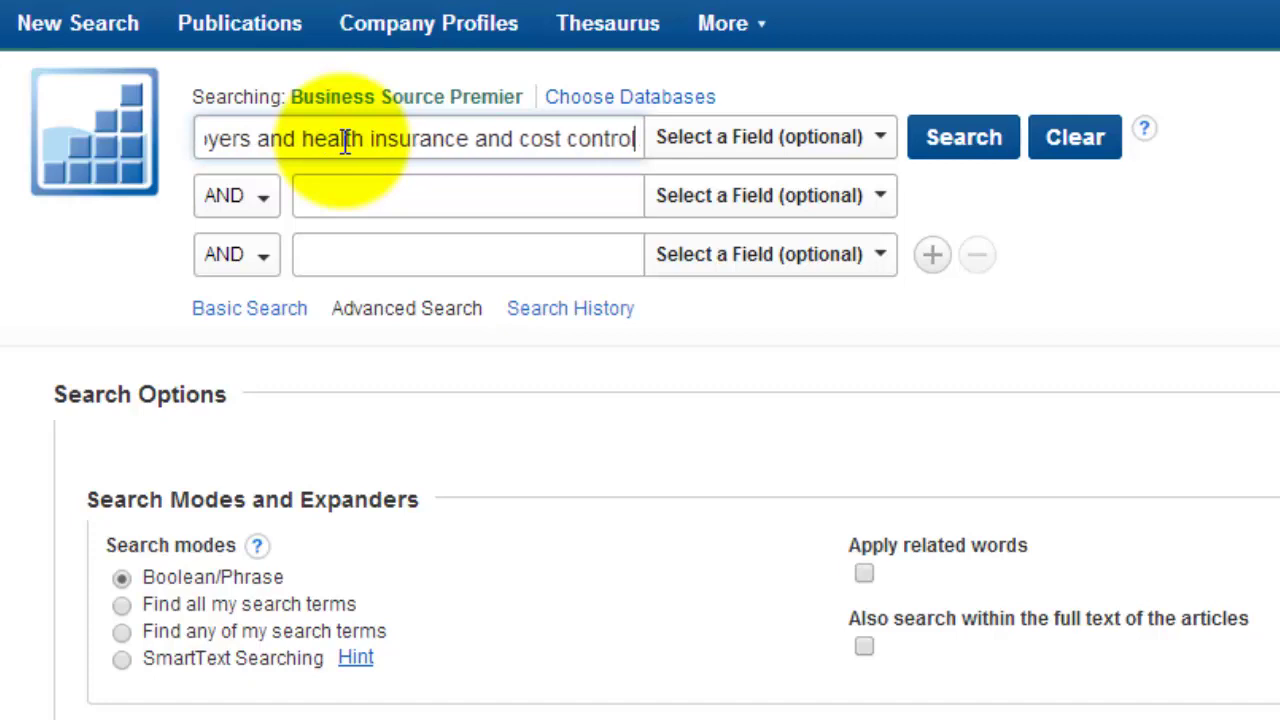
left_click(983, 156)
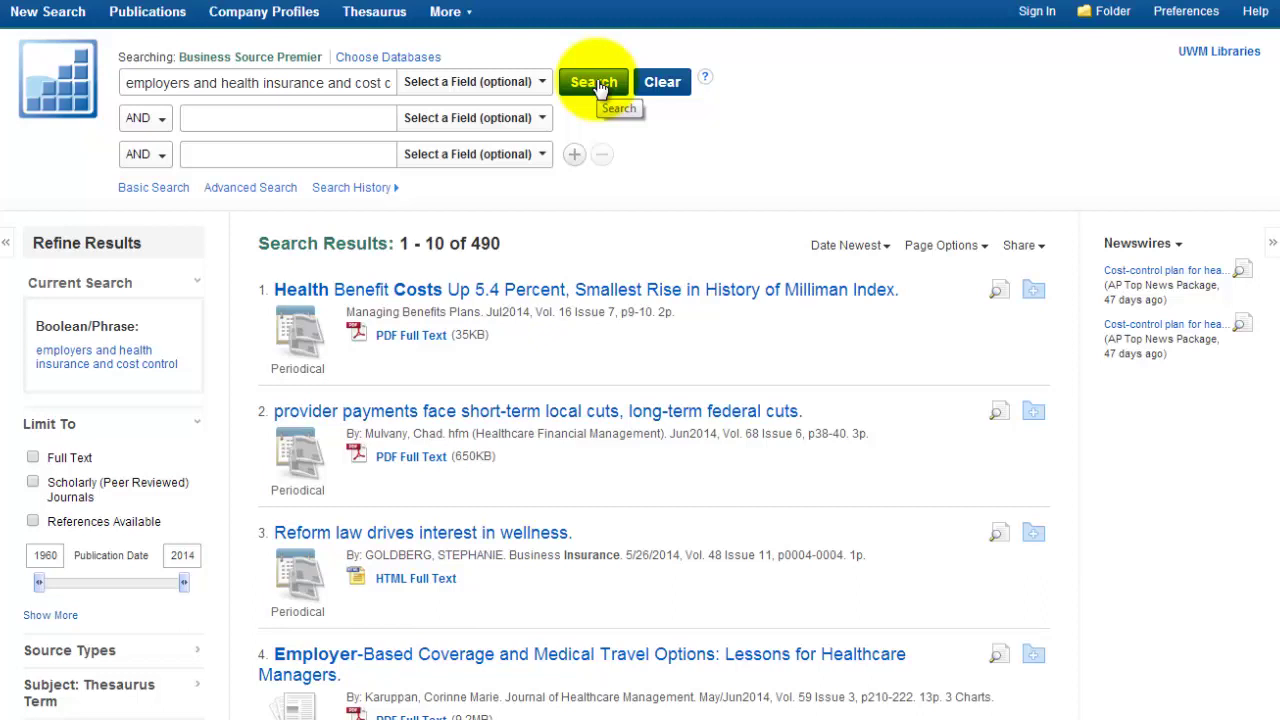
left_click(235, 189)
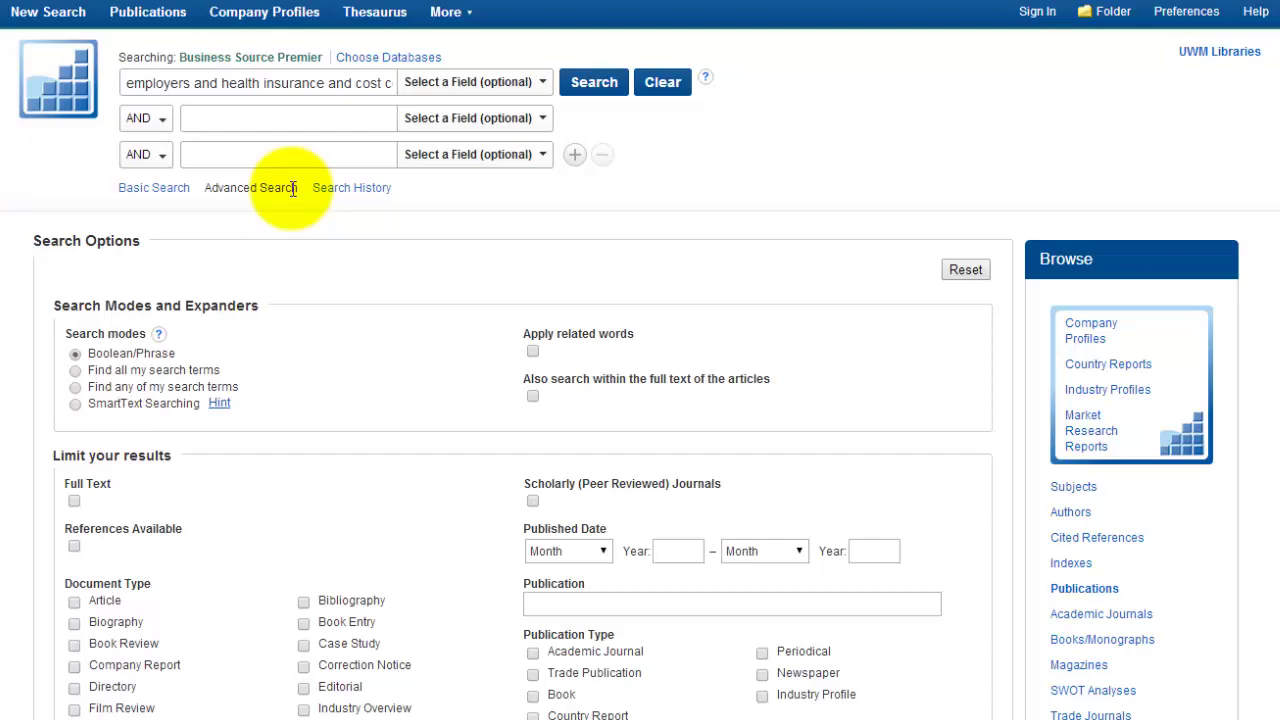
Limit Image Quick View Types to Chart, Diagram and Graph and rerun the search
scroll(293, 189, "down", 4)
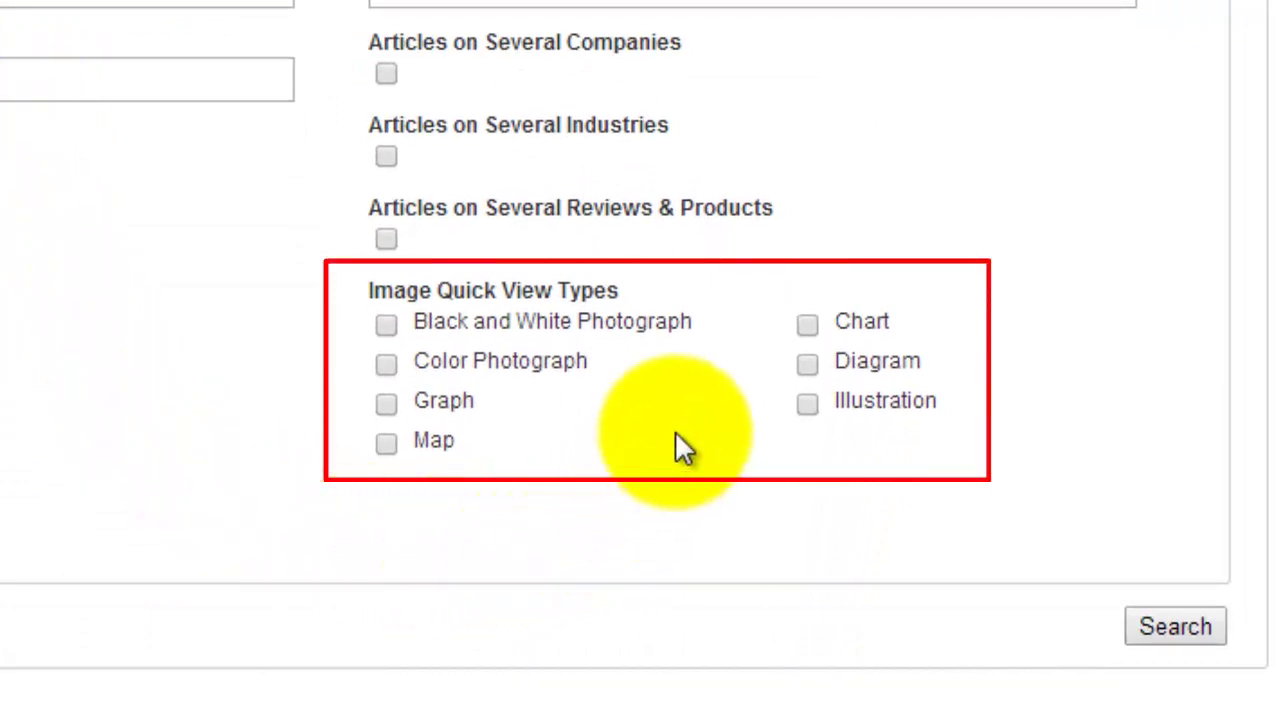
left_click(808, 362)
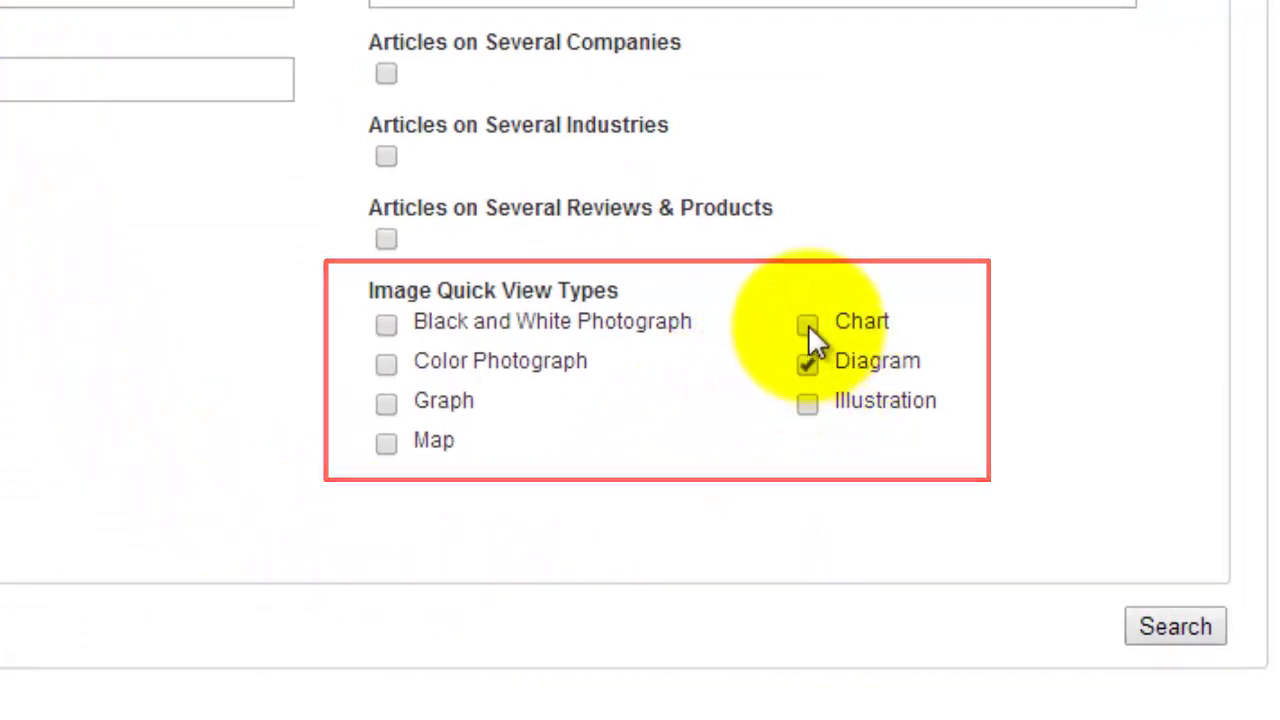
left_click(807, 324)
left_click(437, 395)
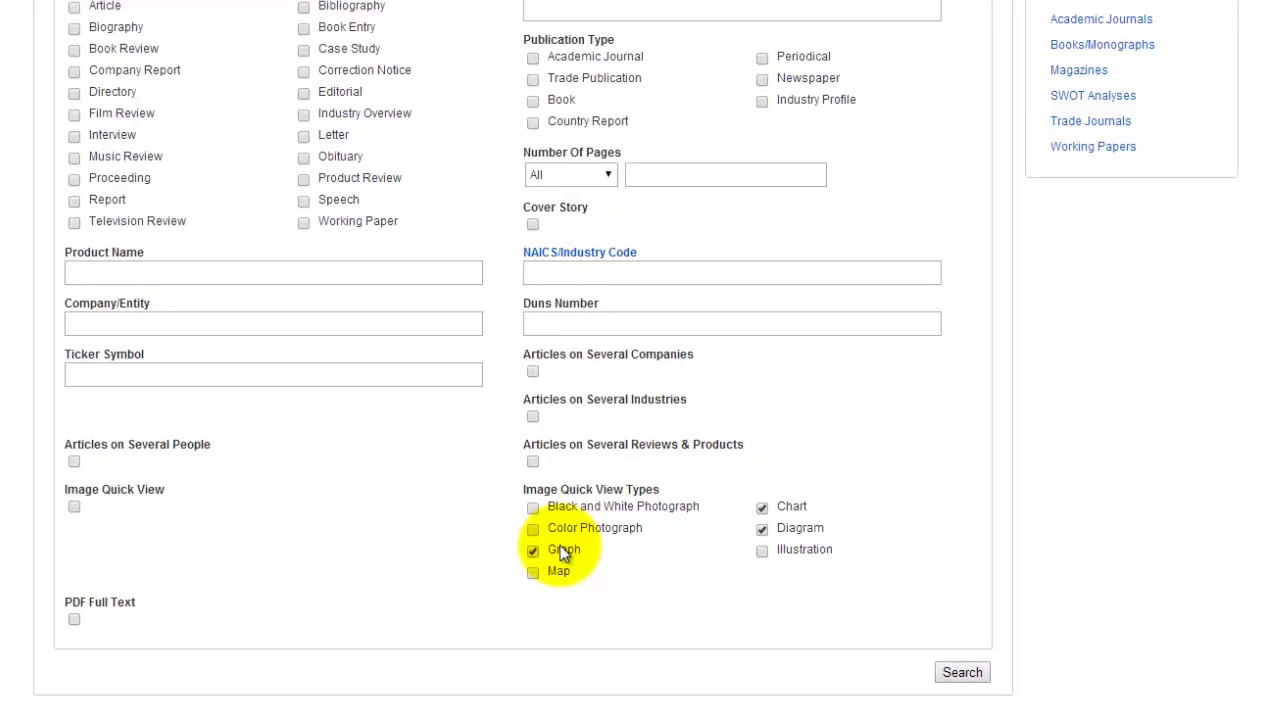
scroll(563, 555, "up", 6)
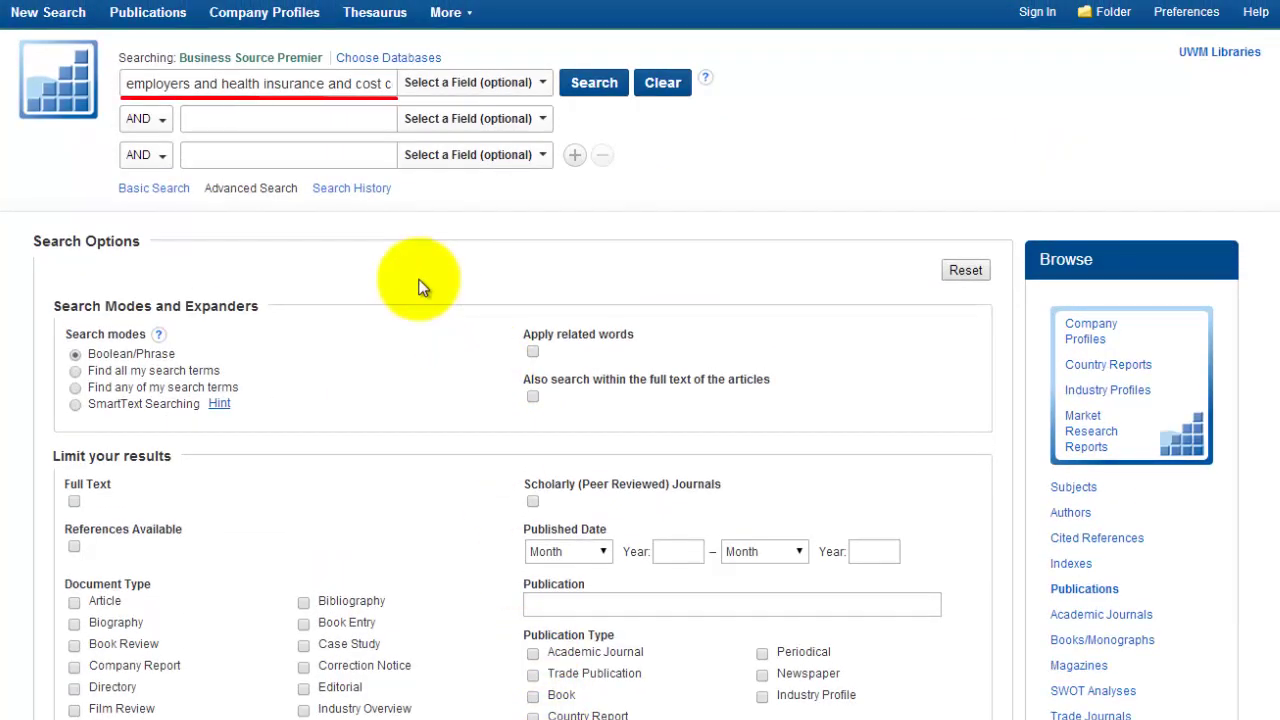
left_click(603, 86)
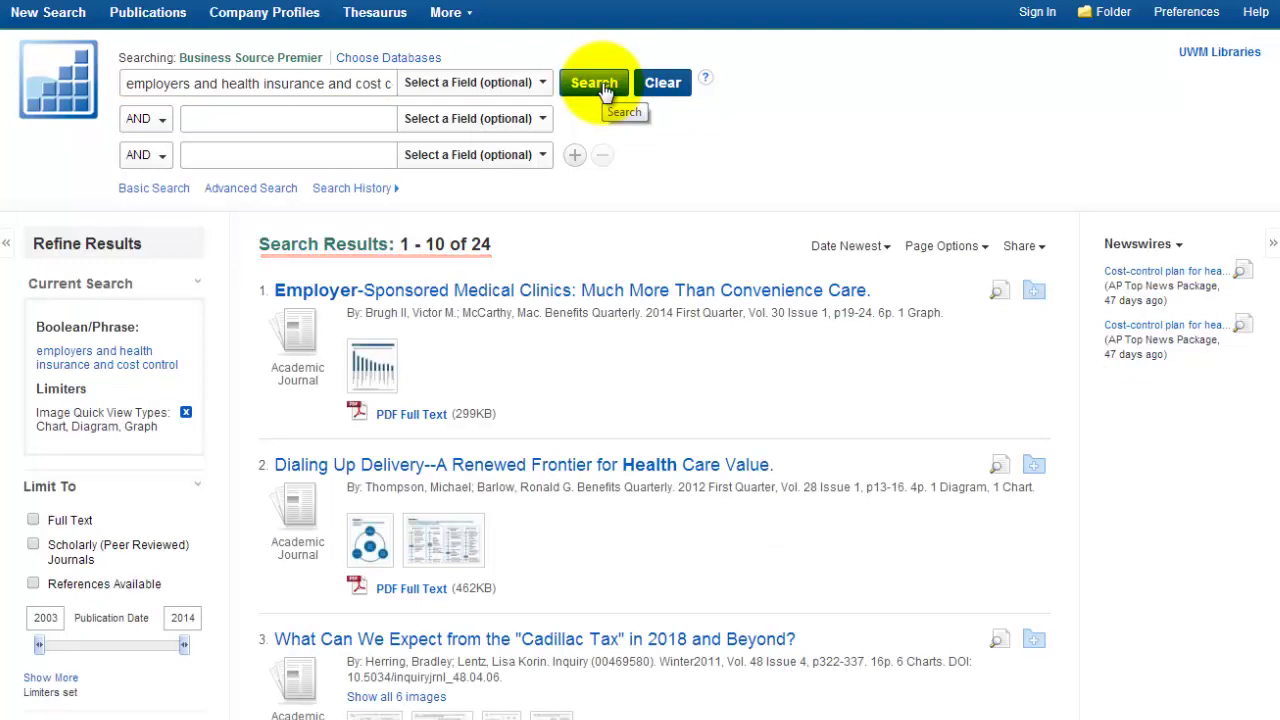
Open the sixth result's Table 4 thumbnail in Image QuickView
scroll(678, 550, "down", 4)
scroll(678, 550, "down", 5)
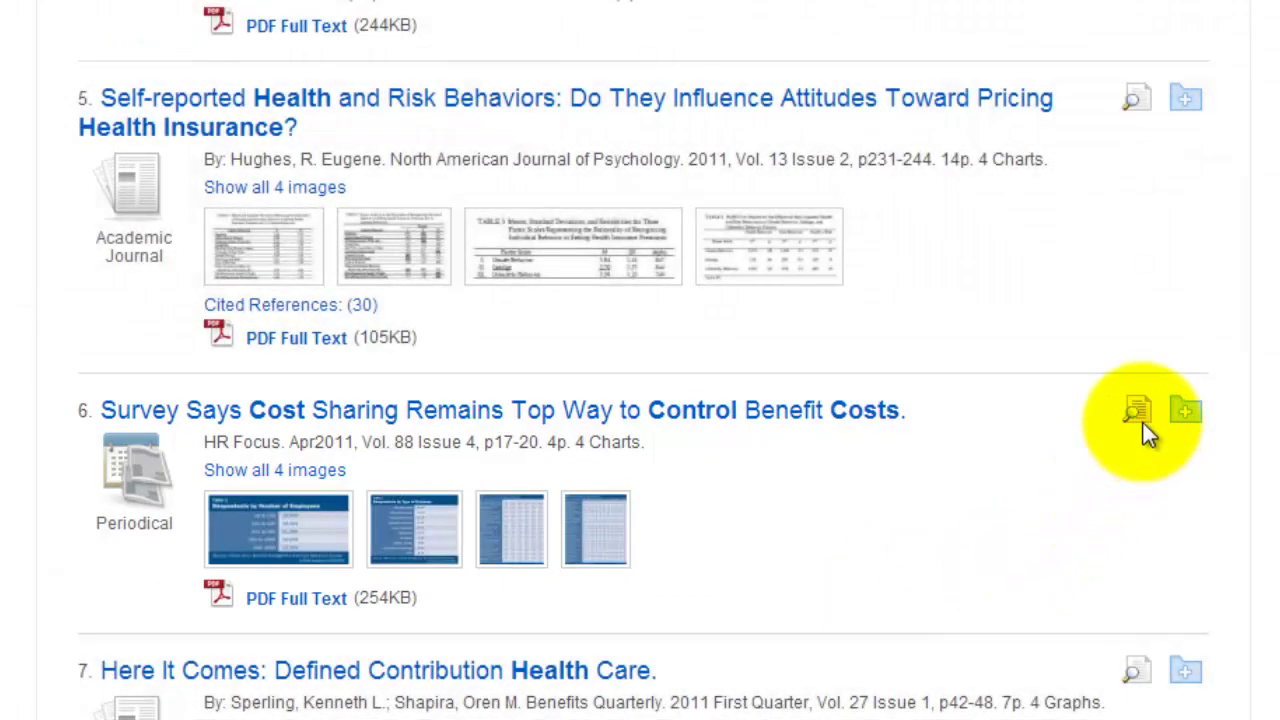
mouse_move(1143, 423)
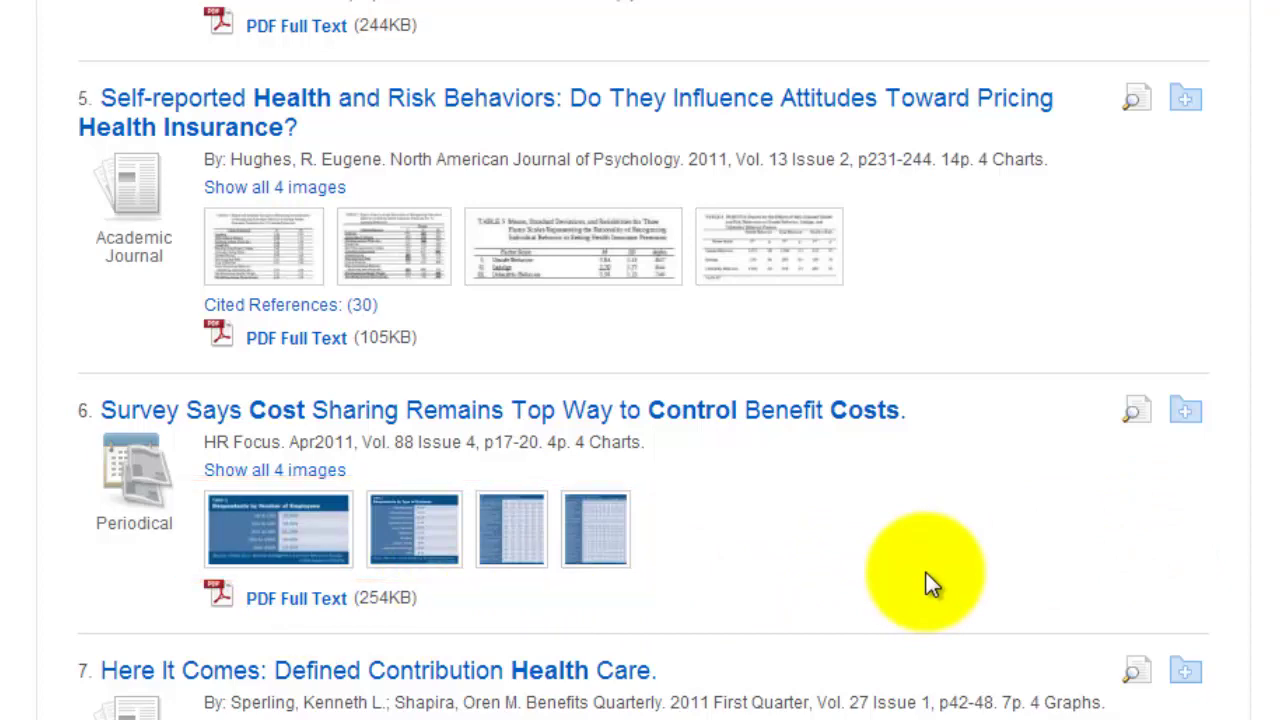
left_click(622, 535)
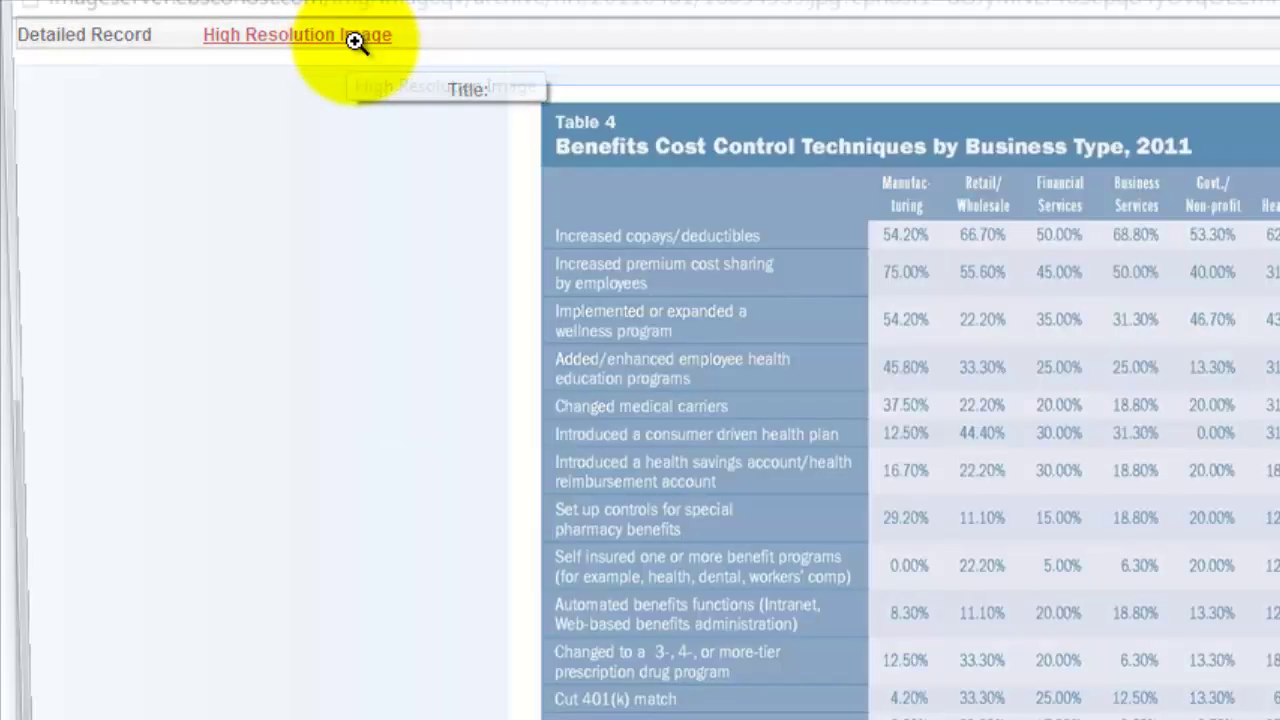
Open the High Resolution Image of Table 4 from the Detailed Record
left_click(350, 42)
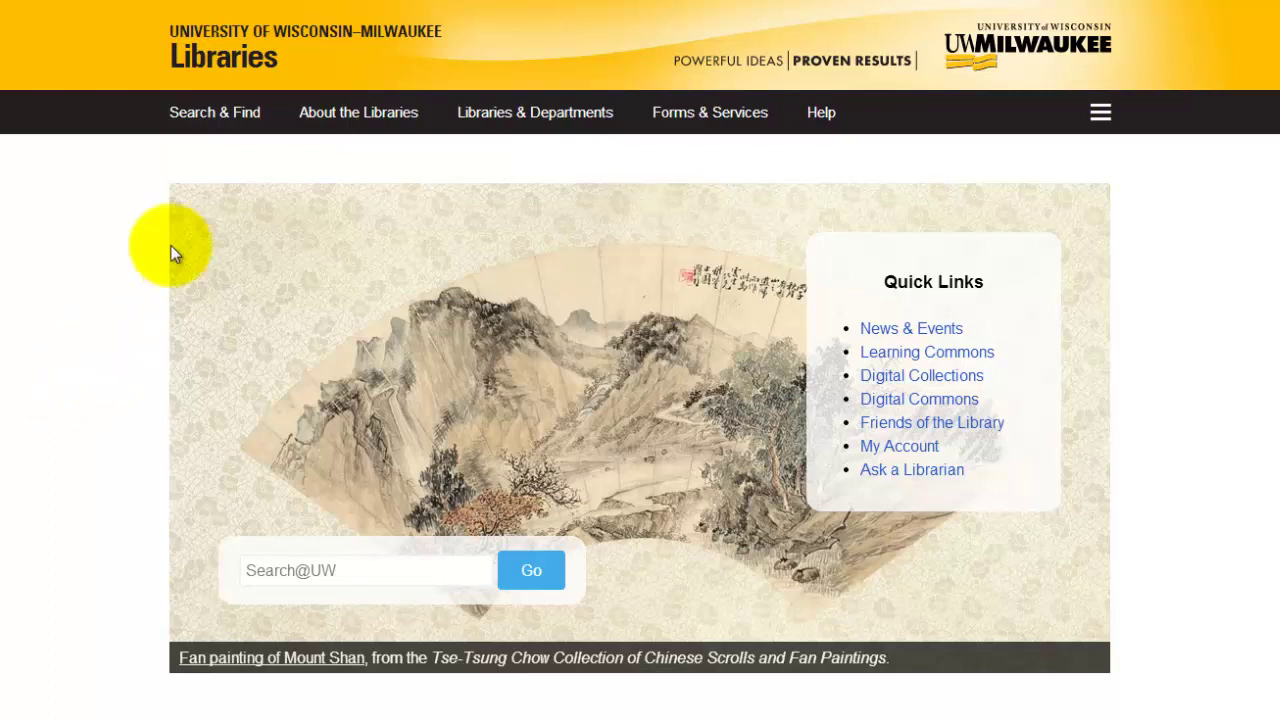
mouse_move(207, 112)
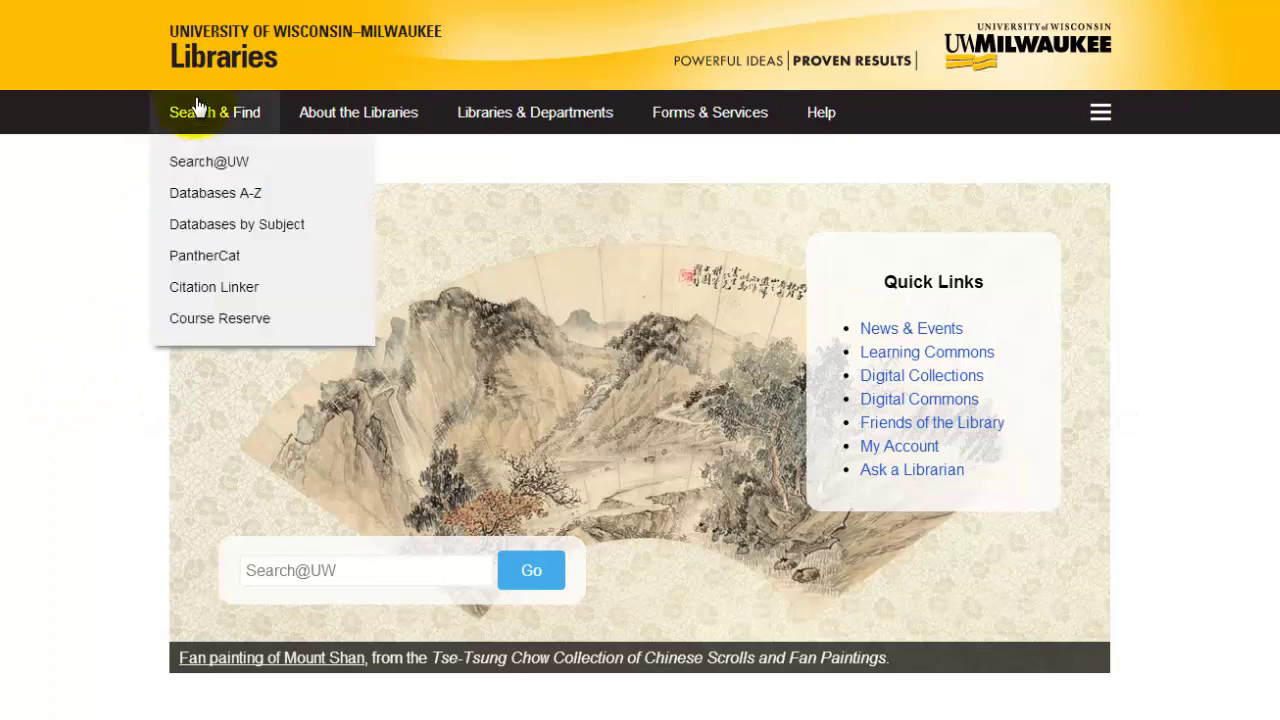
Open Physical Education Index from the 29 Health Sciences databases
left_click(233, 222)
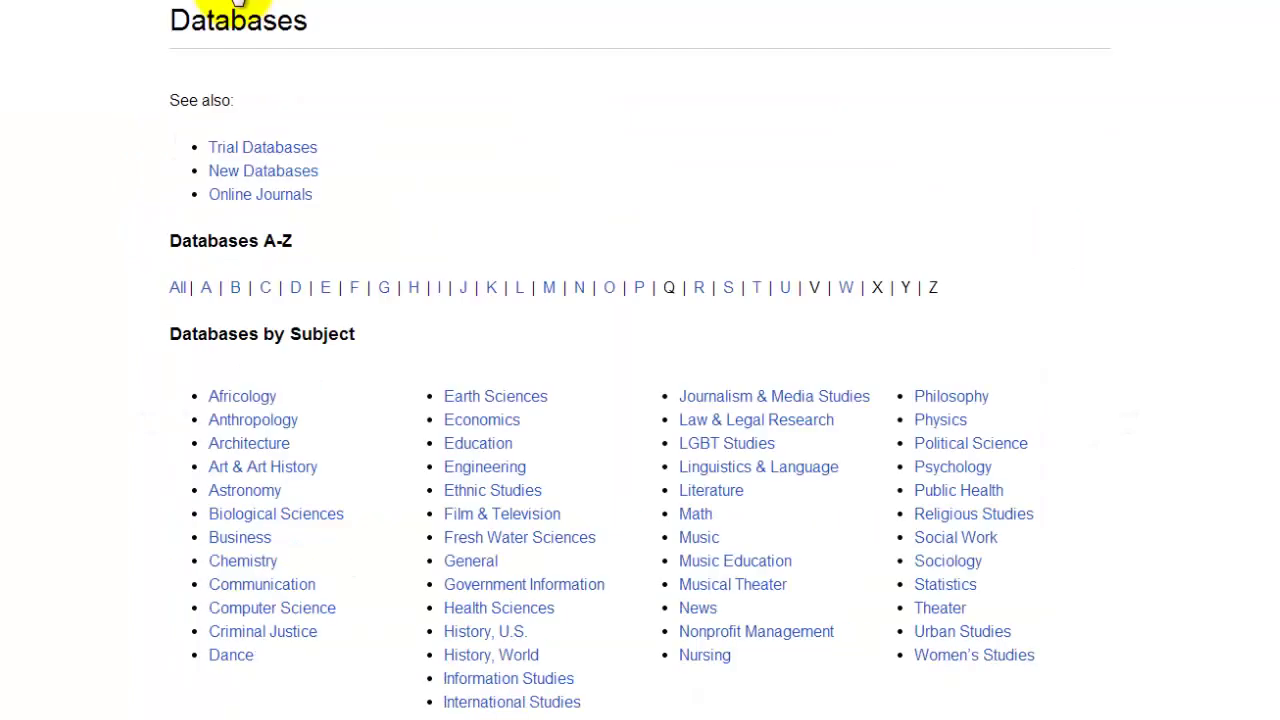
left_click(494, 607)
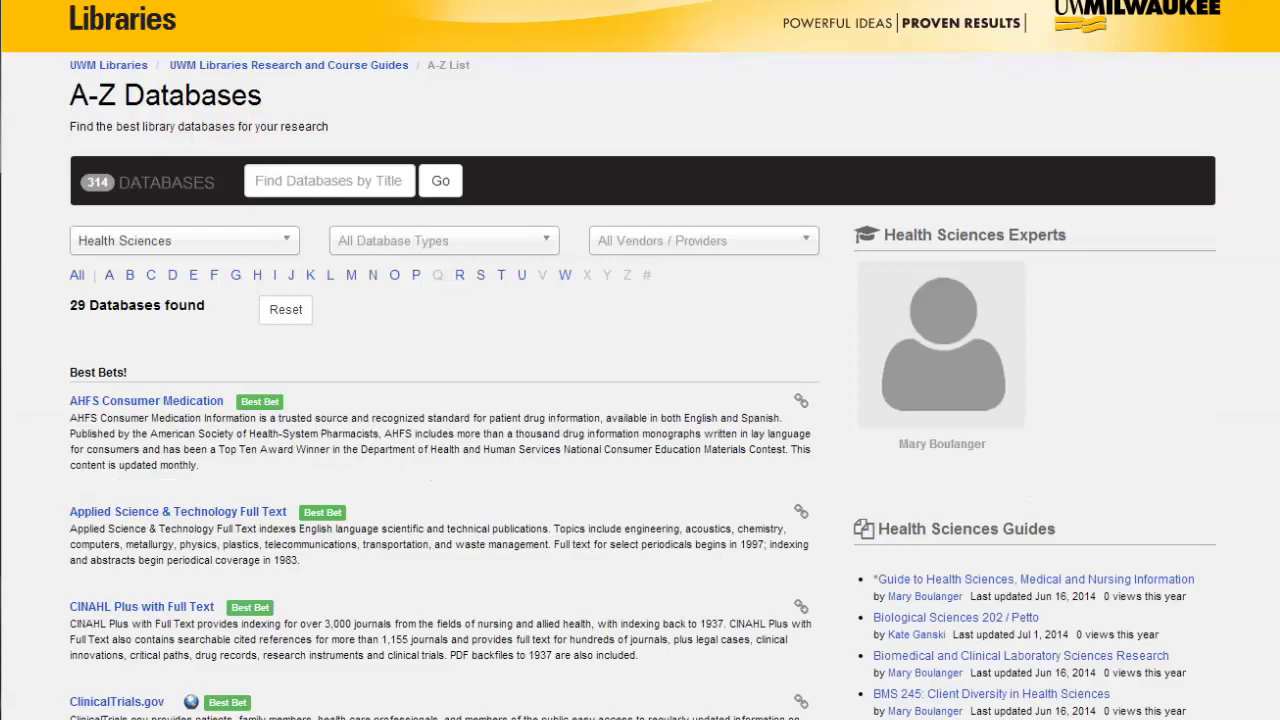
scroll(640, 400, "down", 13)
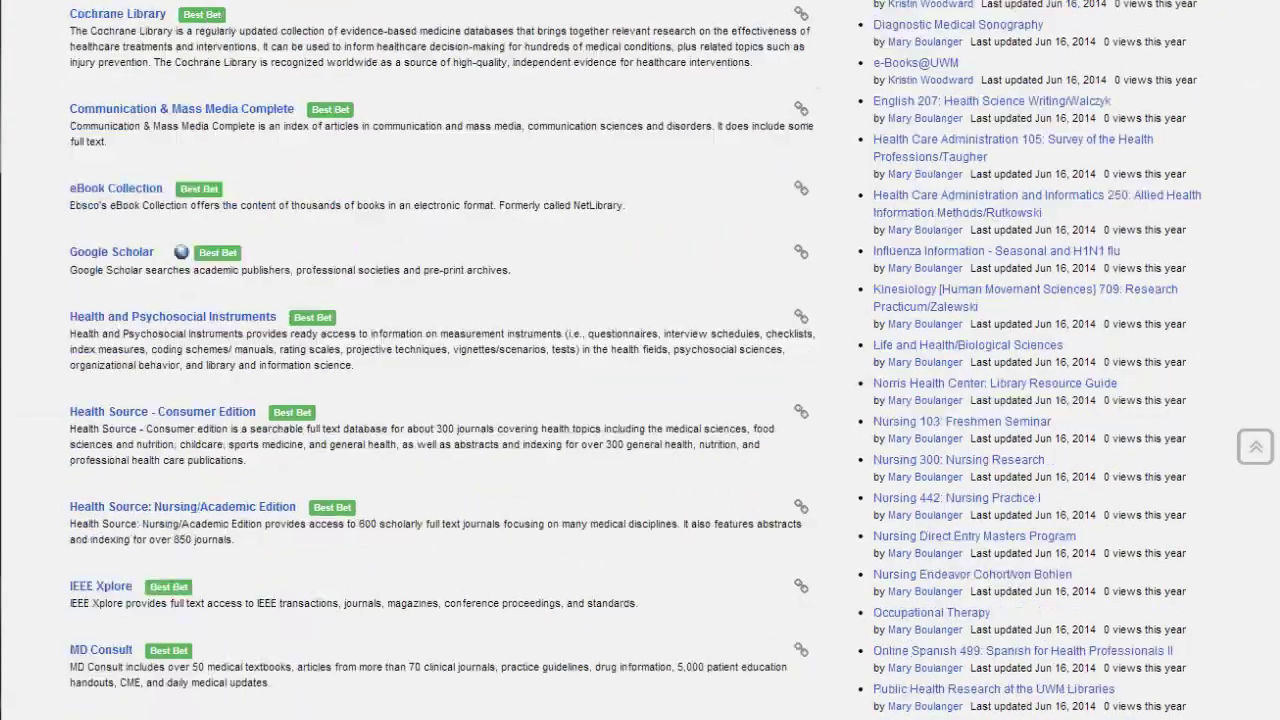
scroll(640, 400, "down", 6)
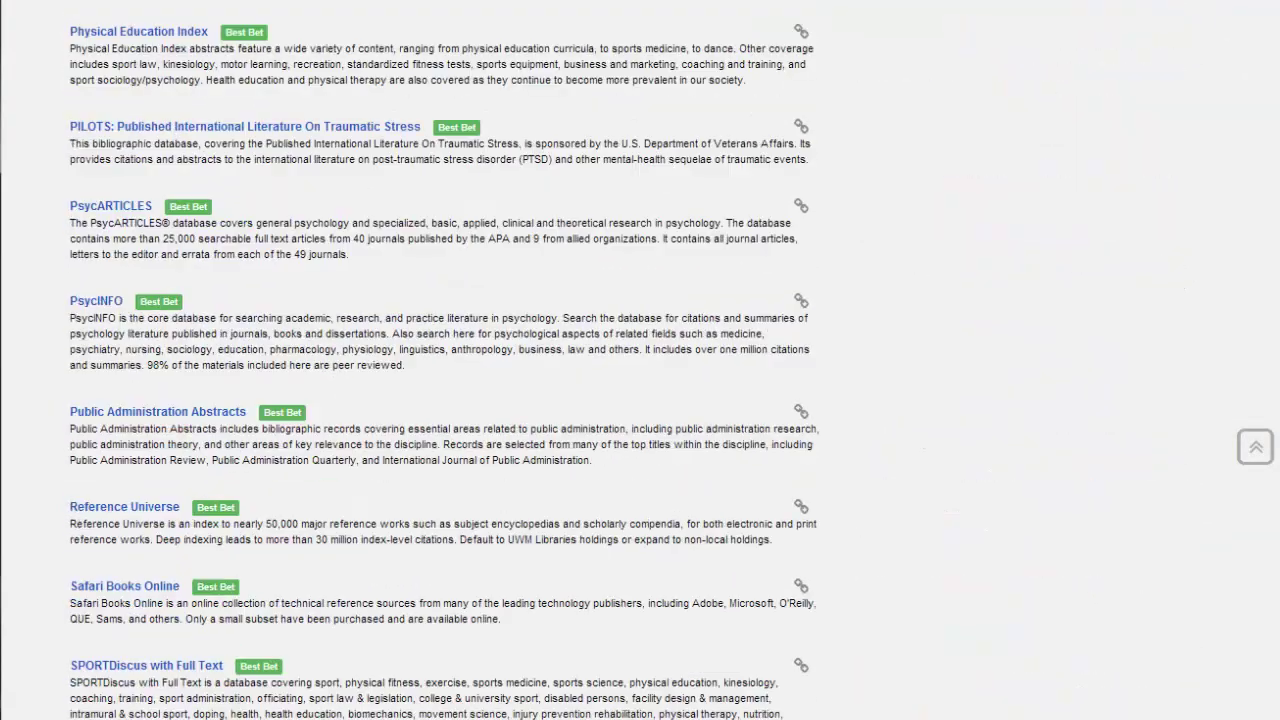
left_click(185, 30)
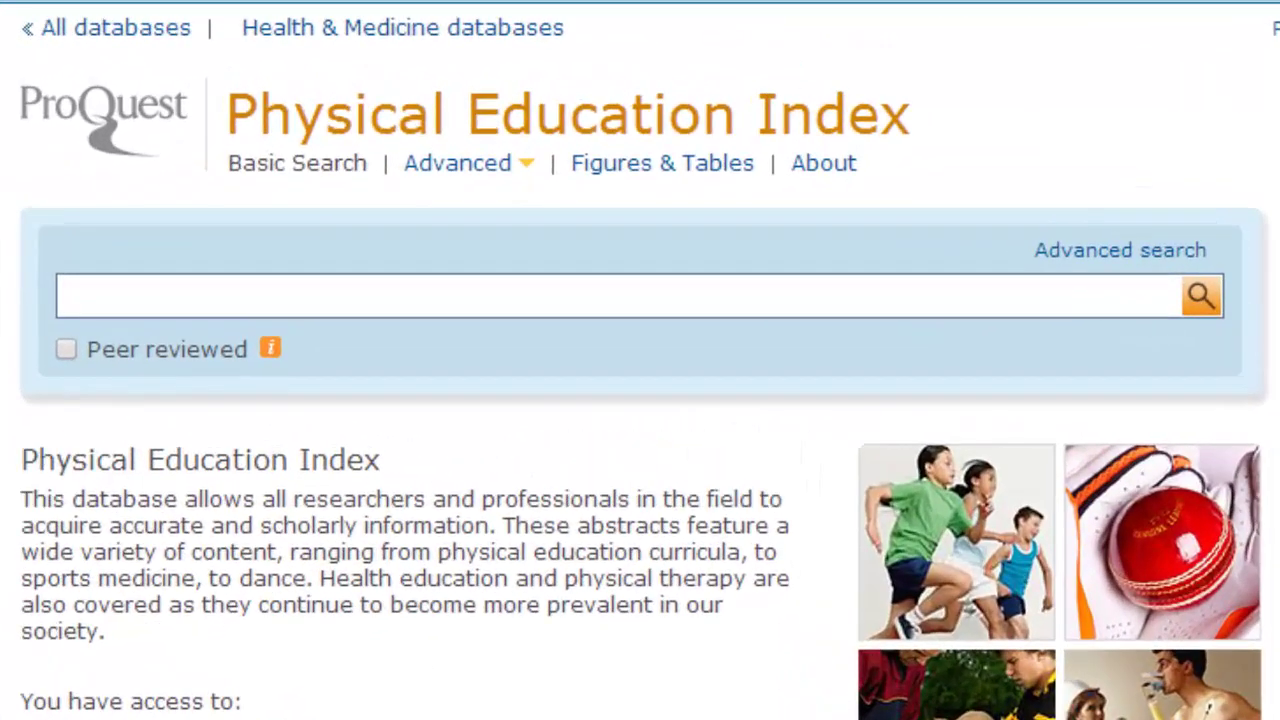
Switch from Advanced search to the Figures & Tables search page
left_click(1080, 252)
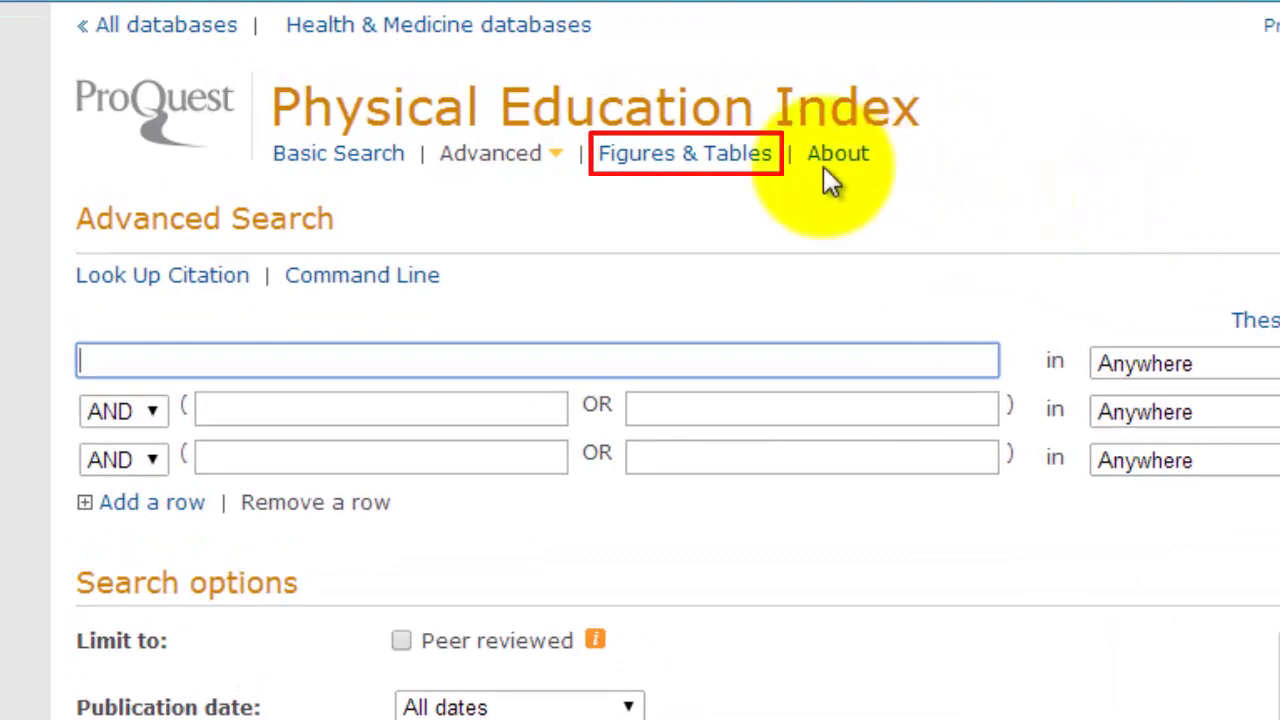
left_click(745, 157)
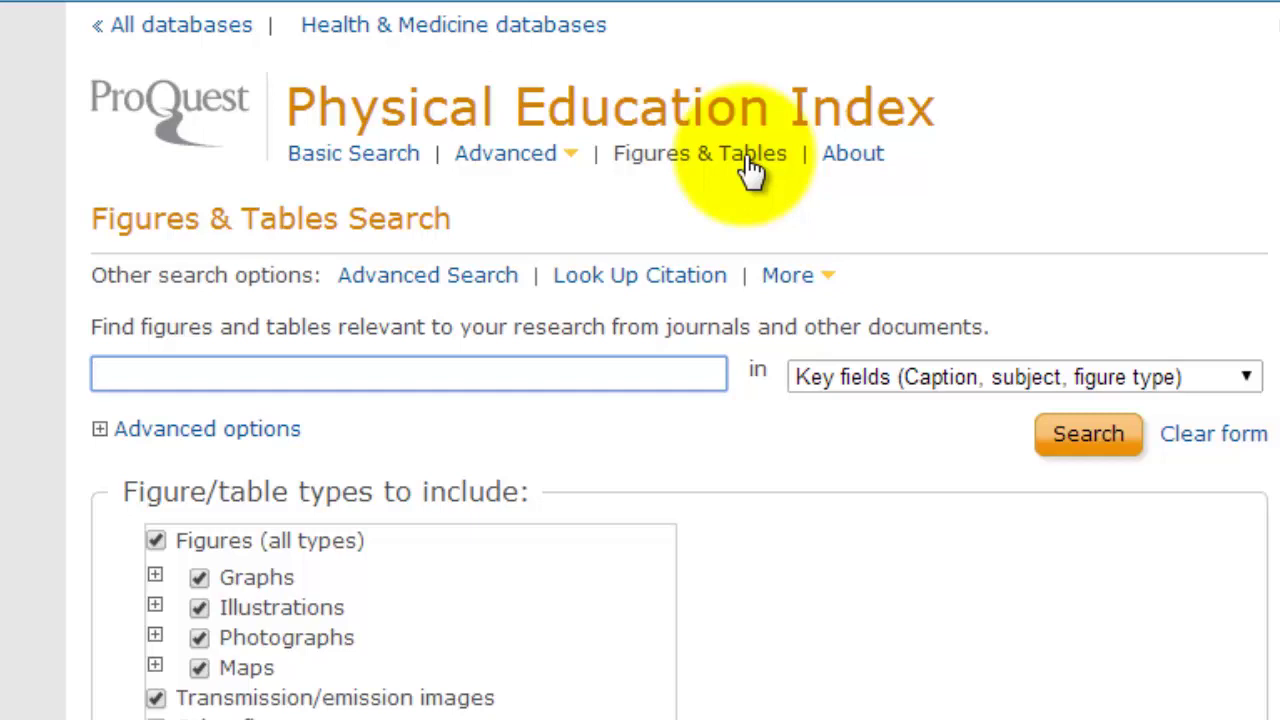
Search Figures & Tables for 'acupuncture' and open the first of the 79 results
type("acupuncture")
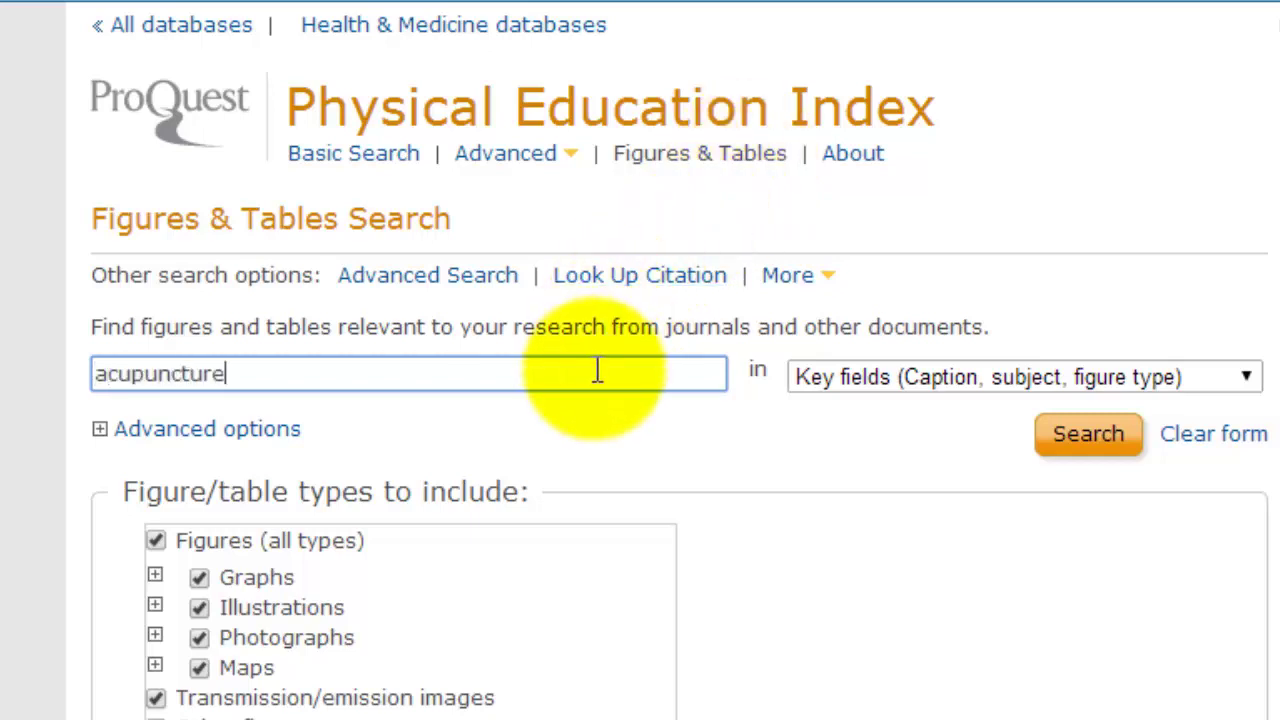
left_click(1094, 436)
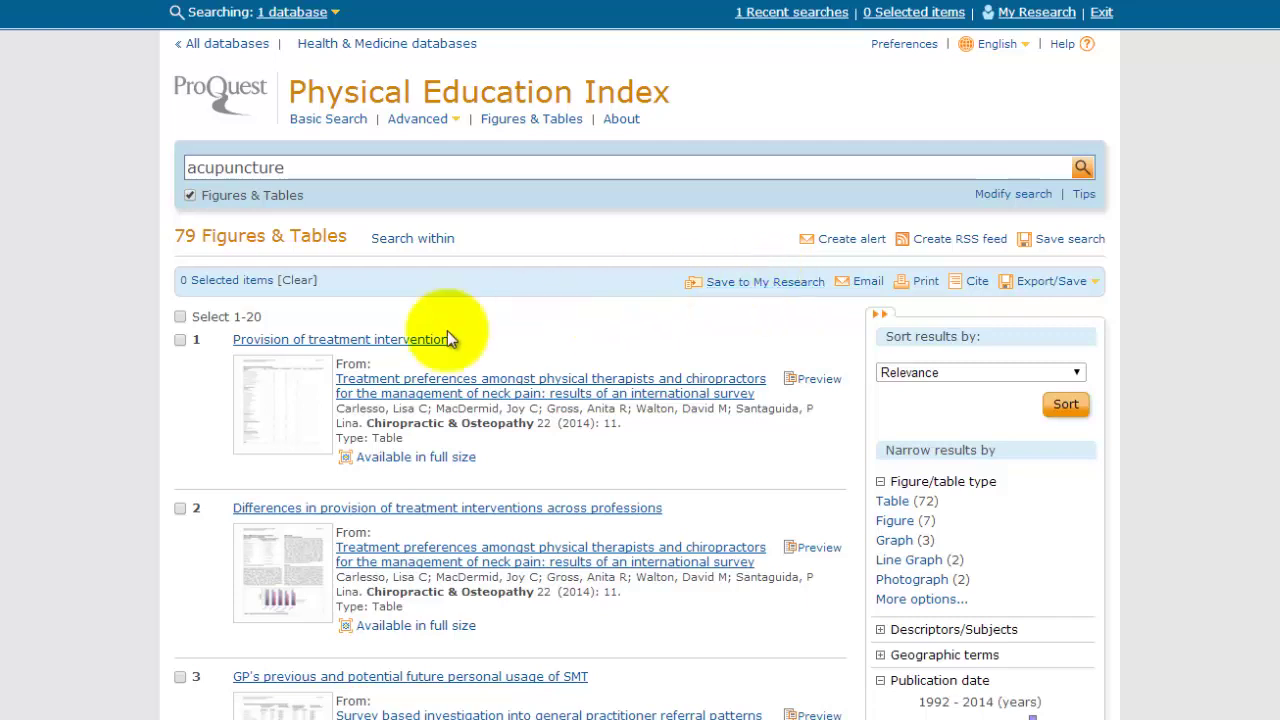
left_click(282, 404)
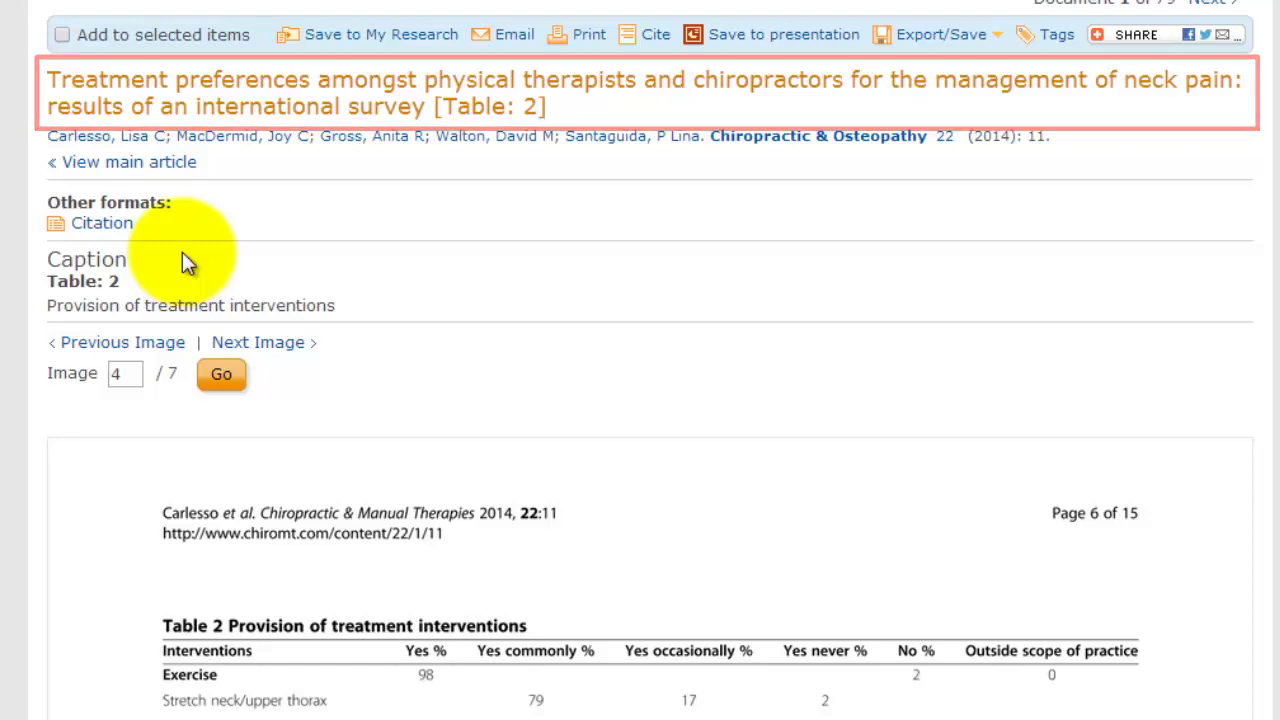
Scroll down to the Table 2 image showing Exercise at 98% and Mechanical Traction at 28%
scroll(100, 410, "down", 5)
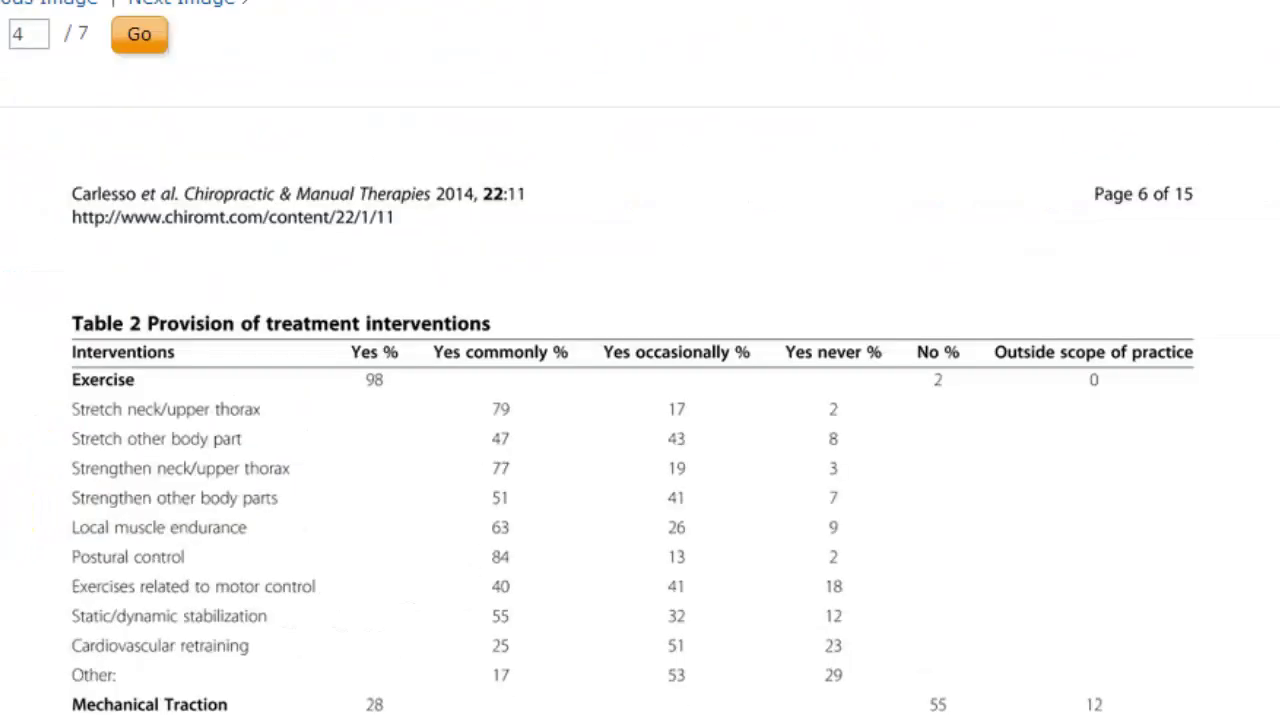